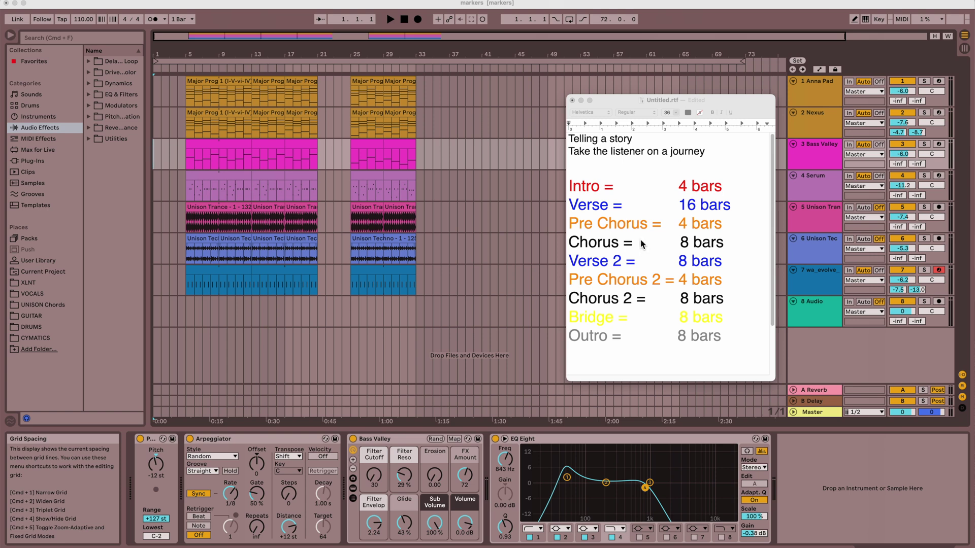
# - Bring the arrangement in front of the notes and reset the song position to 1.1.1
pyautogui.scroll(-1, 633, 266)
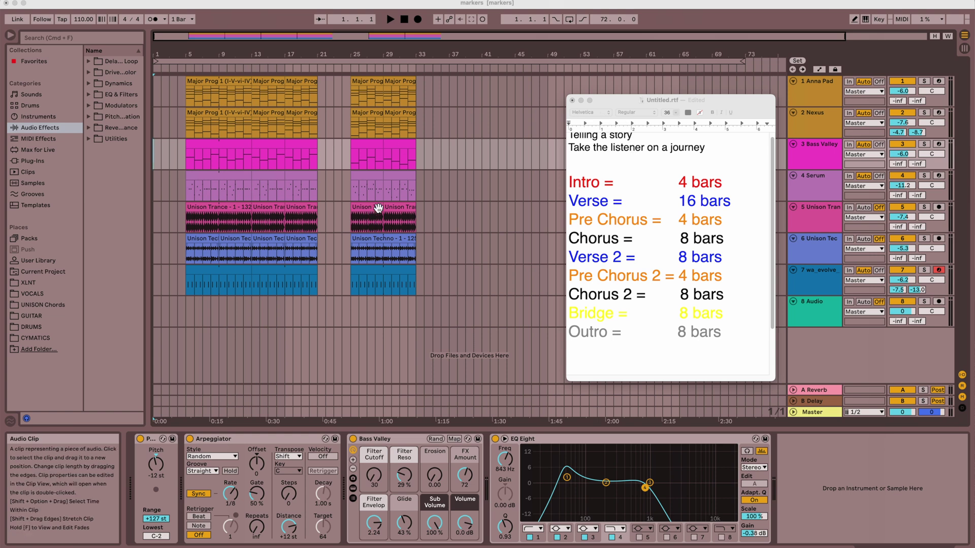
pyautogui.click(489, 146)
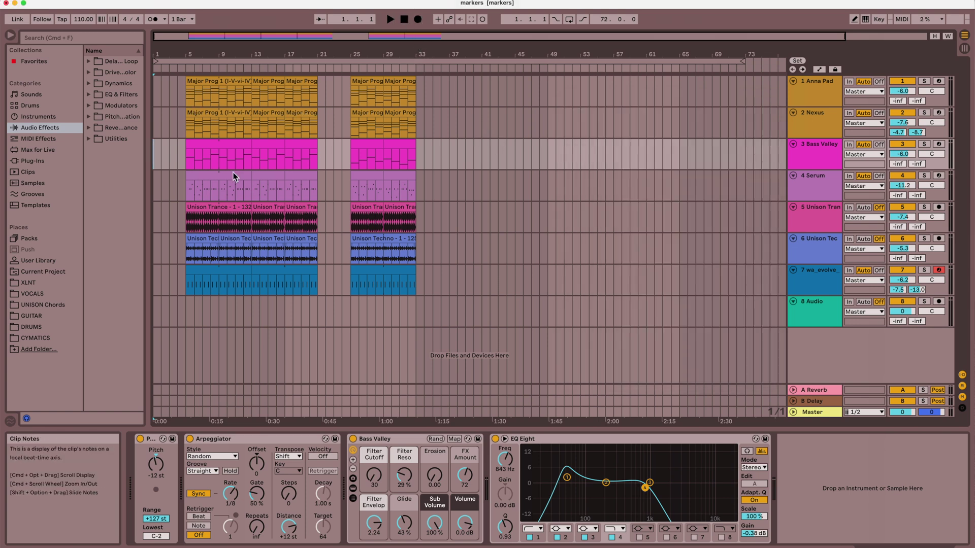
pyautogui.moveTo(313, 299); pyautogui.dragTo(186, 86)
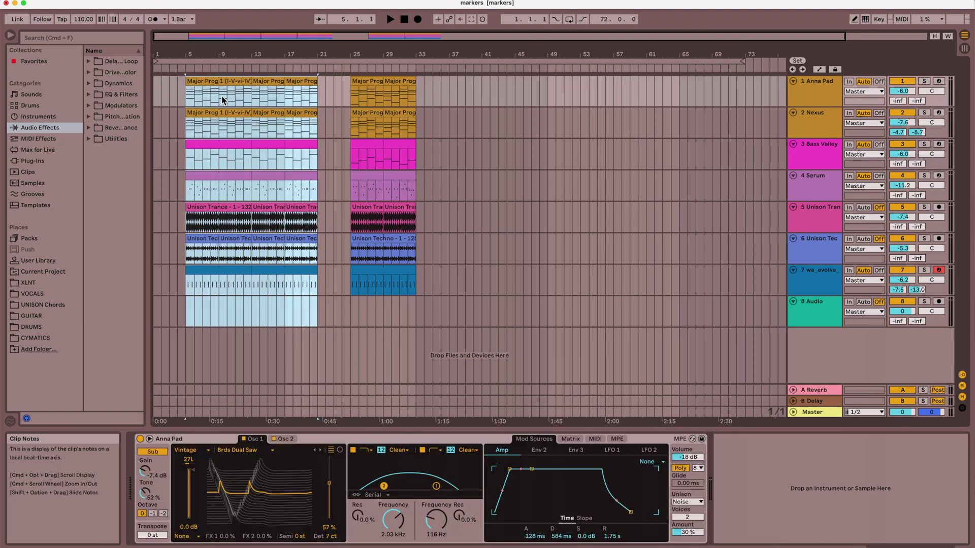
pyautogui.moveTo(411, 310); pyautogui.dragTo(353, 81)
pyautogui.click(454, 152)
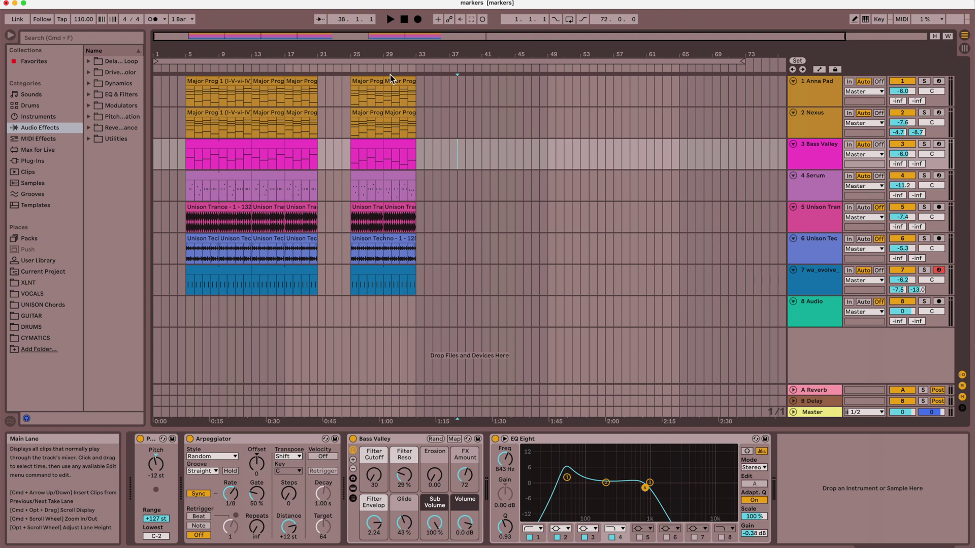
pyautogui.click(405, 20)
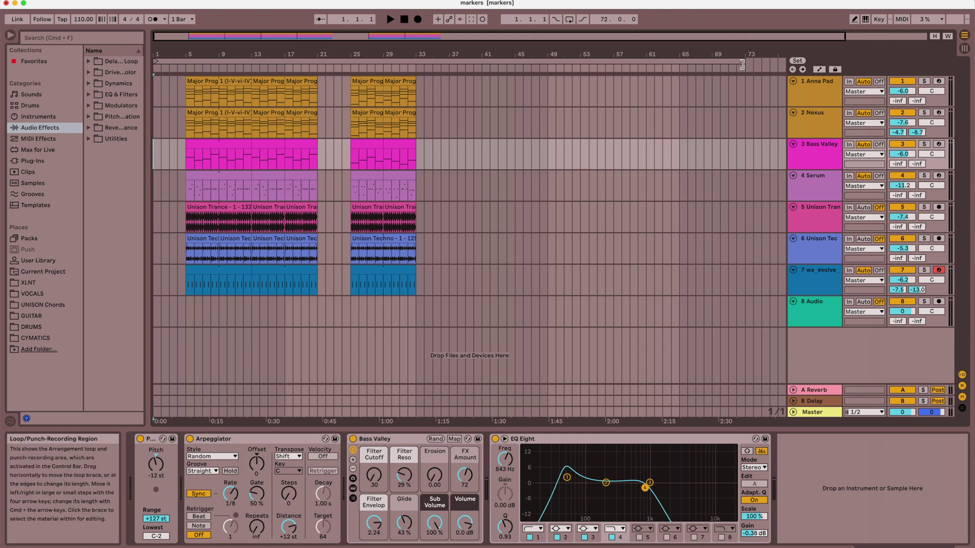
# - Set a locator at bar 1 and rename it 'Intro'
pyautogui.click(797, 61)
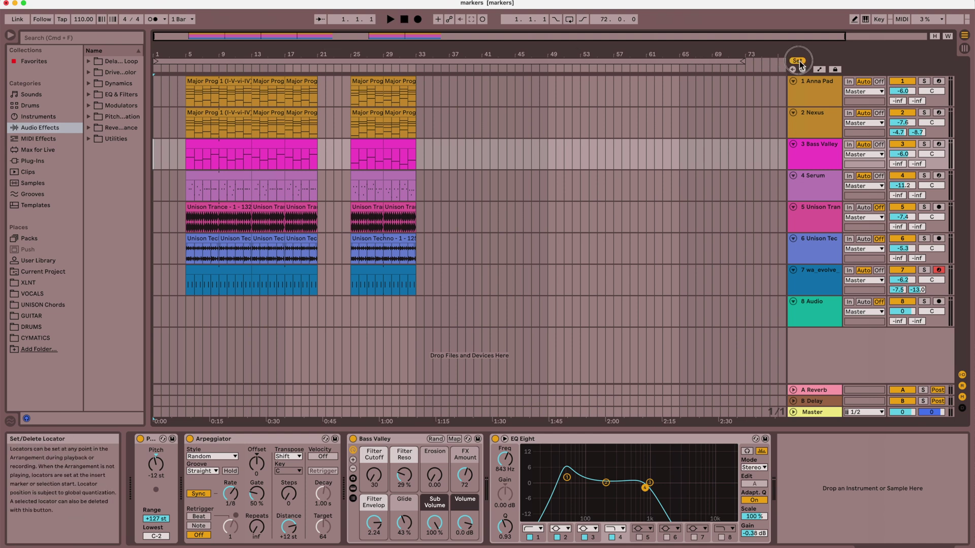
pyautogui.rightClick(163, 69)
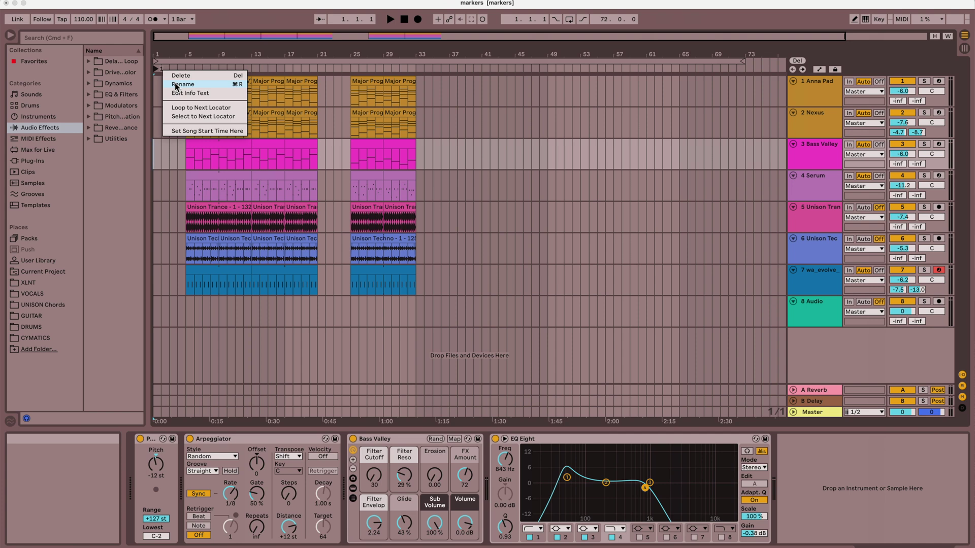
pyautogui.click(175, 84)
pyautogui.write('Intro')
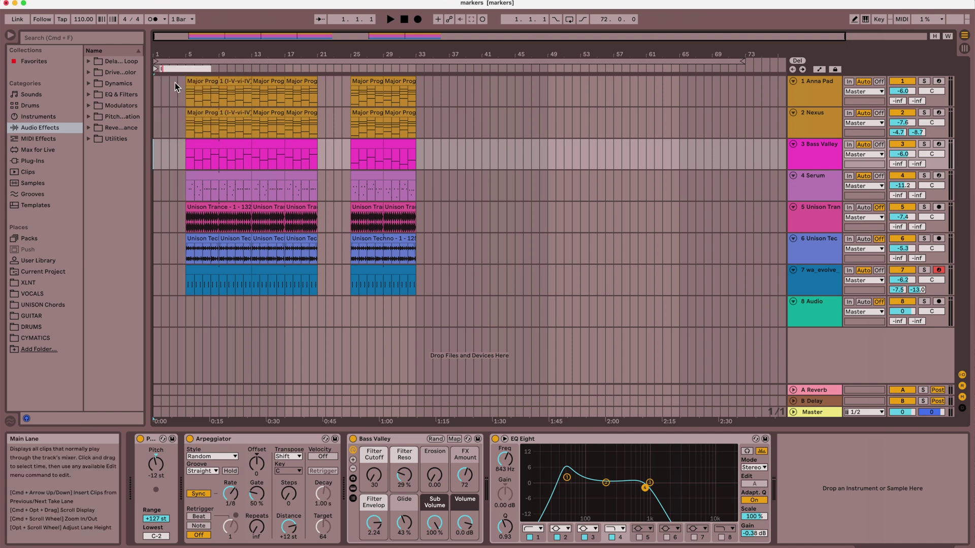
pyautogui.click(178, 87)
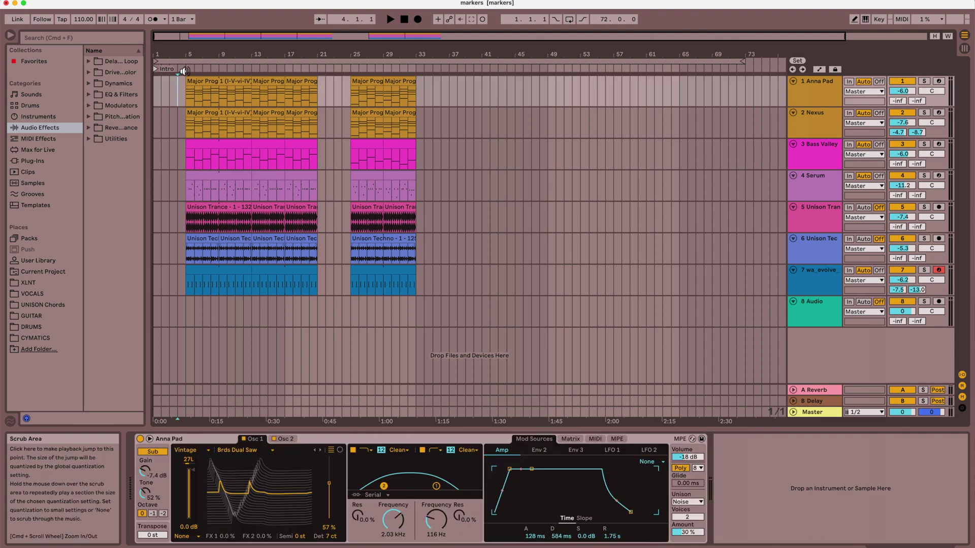
pyautogui.click(186, 83)
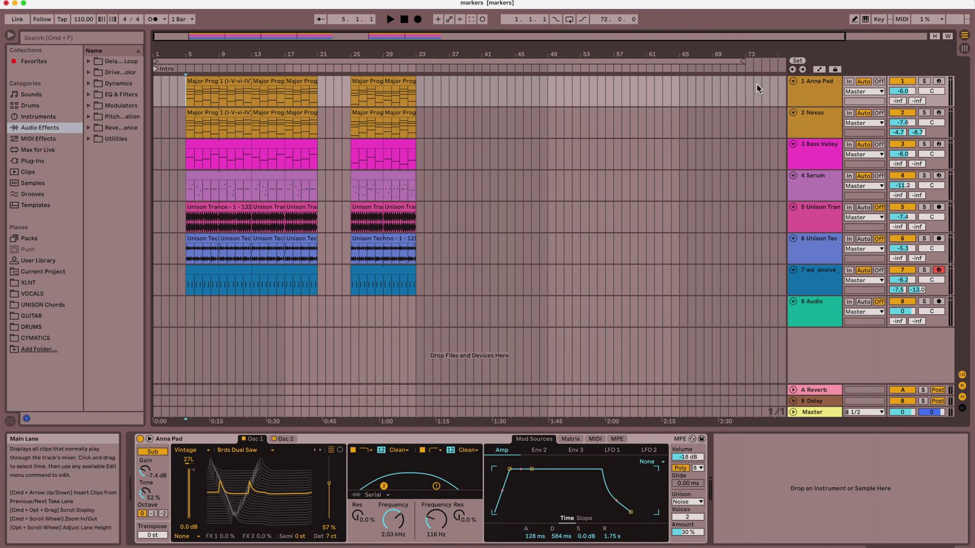
# - Set a locator at bar 5 and rename it 'Verse 1'
pyautogui.click(802, 59)
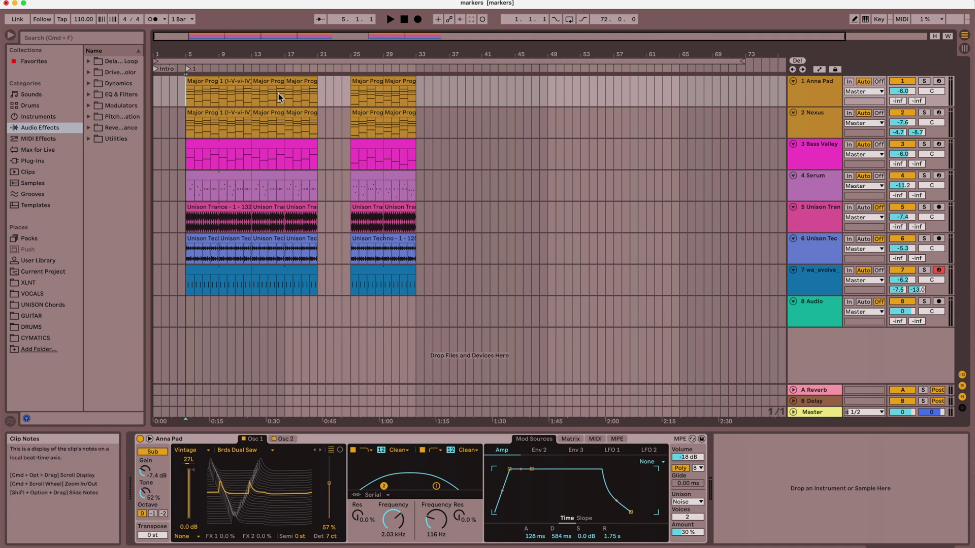
pyautogui.rightClick(194, 69)
pyautogui.click(208, 83)
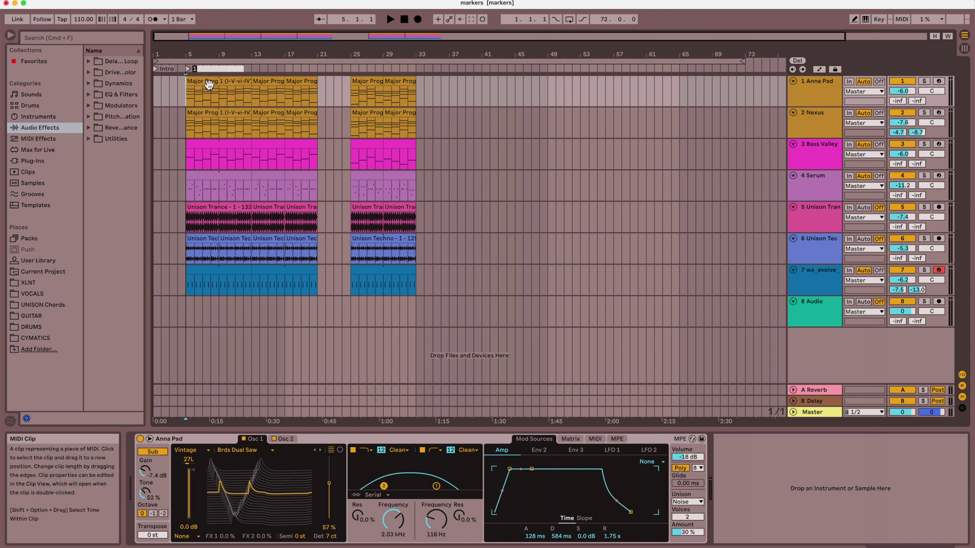
pyautogui.write('Verse 1')
pyautogui.click(236, 88)
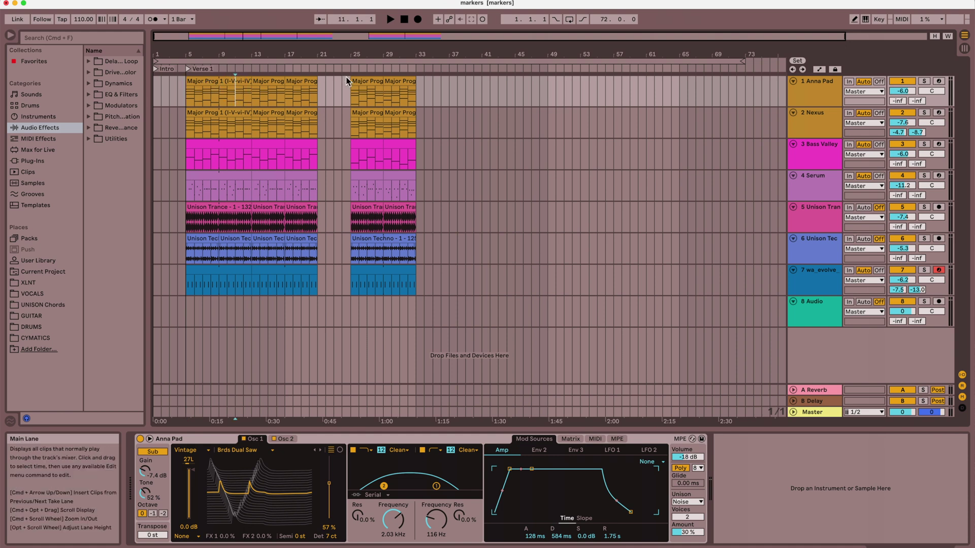
pyautogui.click(317, 89)
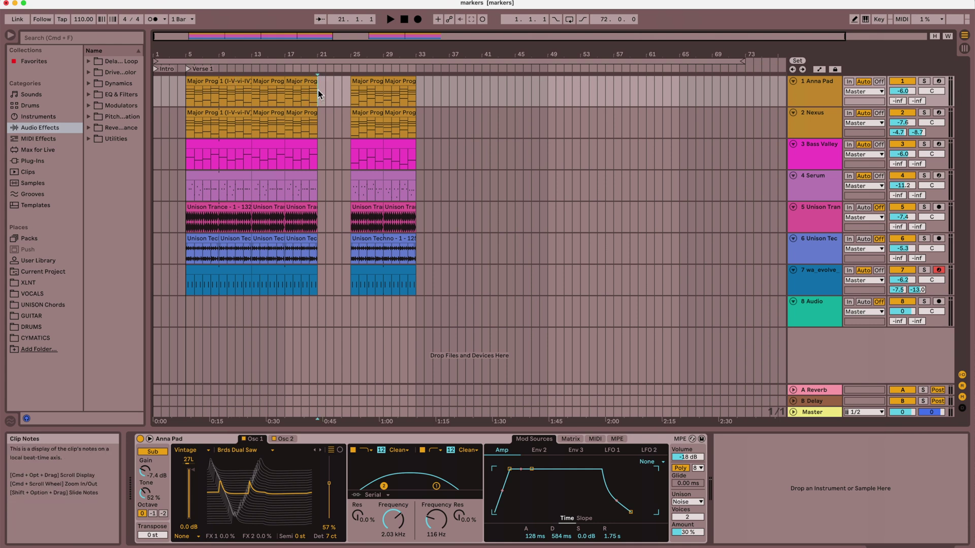
# - Add locators at bars 21 and 25, briefly playing from bar 21 to hear it
pyautogui.click(795, 62)
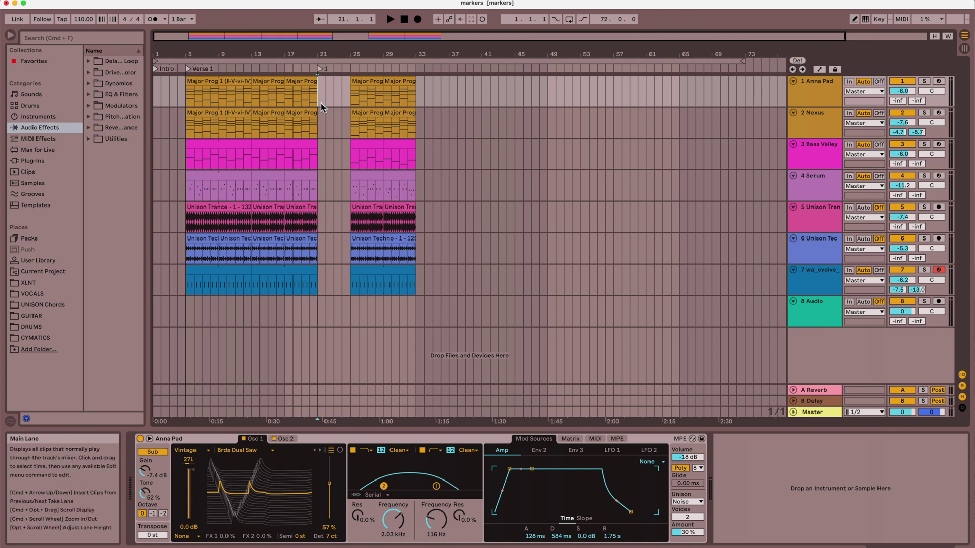
pyautogui.press('space')
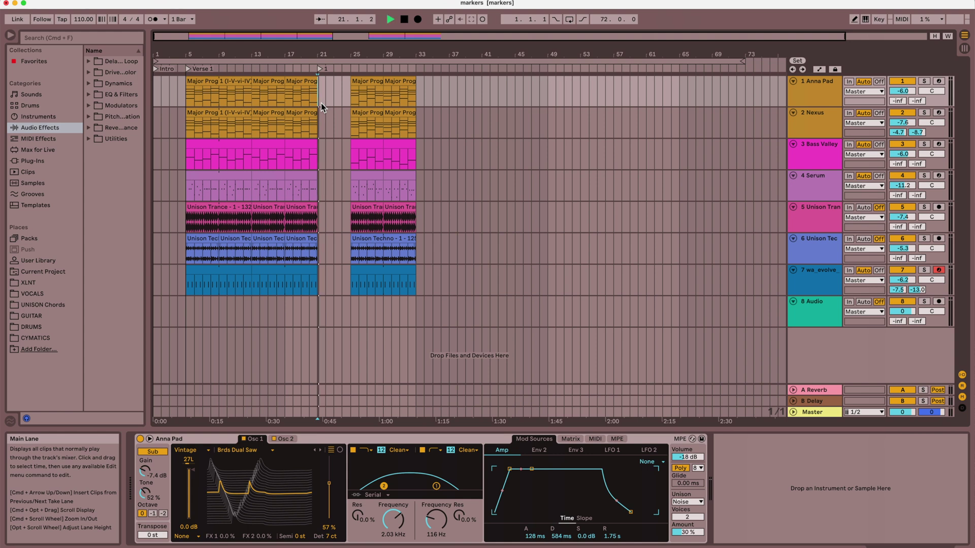
pyautogui.click(404, 19)
pyautogui.click(351, 86)
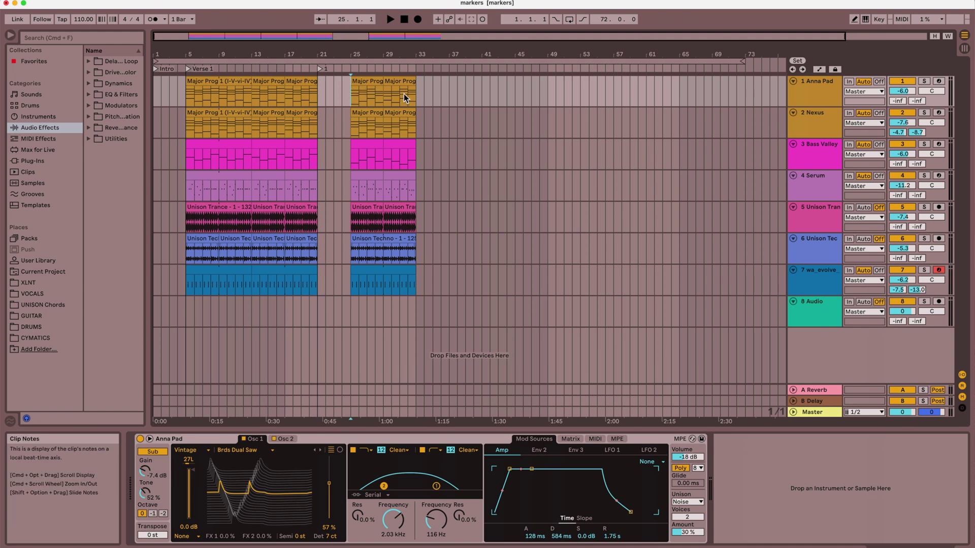
pyautogui.click(793, 60)
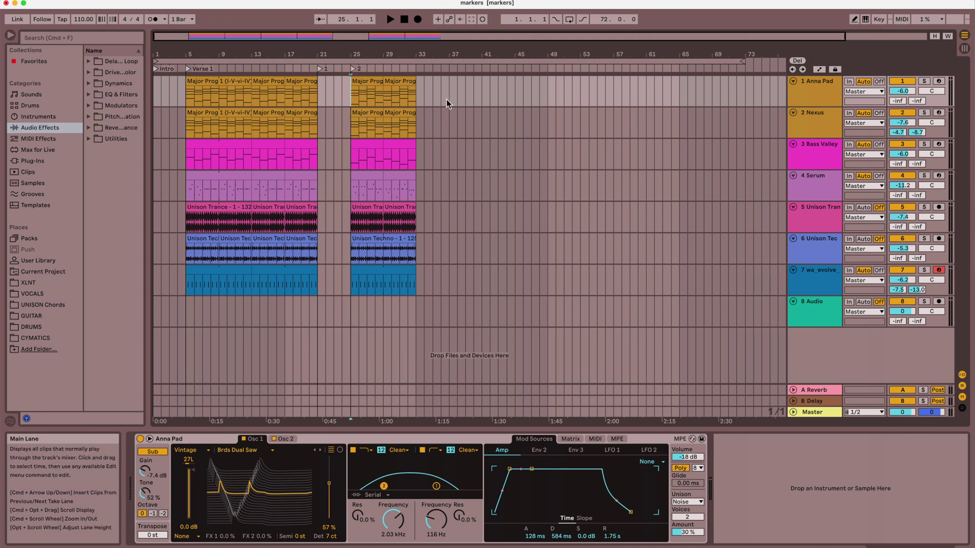
# - Rename the bar 21 locator to 'Pre' and the bar 25 locator to 'Chorus'
pyautogui.rightClick(327, 74)
pyautogui.click(335, 85)
pyautogui.press('Return')
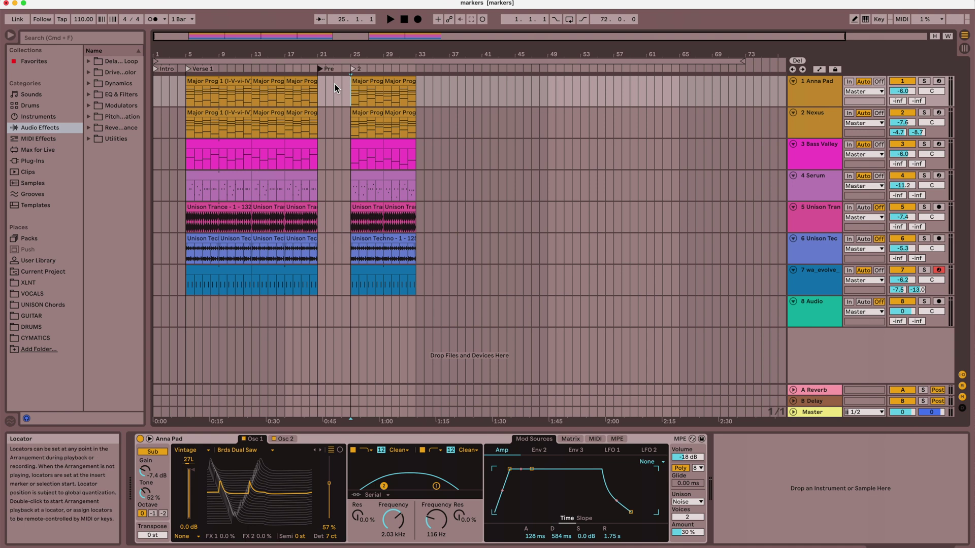
pyautogui.rightClick(358, 68)
pyautogui.click(366, 81)
pyautogui.write('ho')
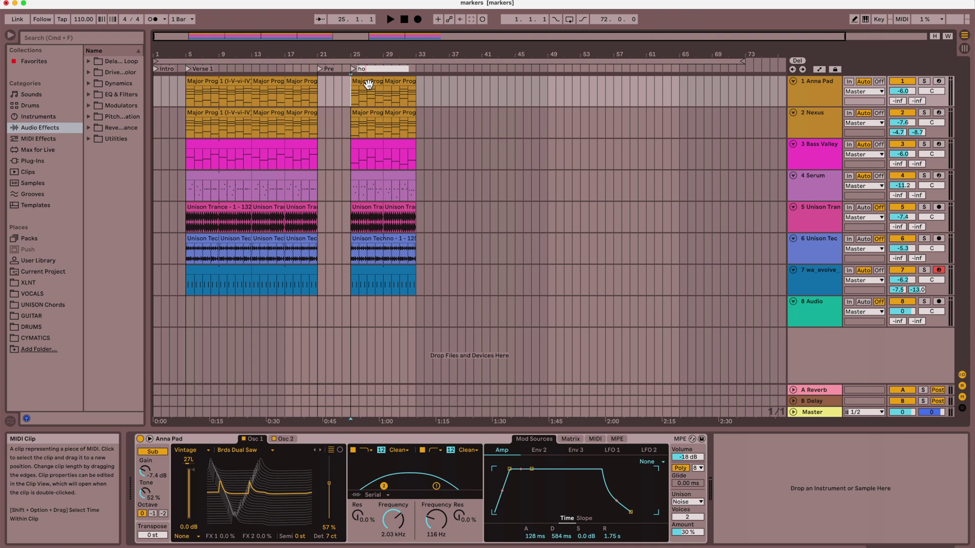
pyautogui.write('rus')
pyautogui.press('BackSpace')
pyautogui.write('Choru')
pyautogui.press('Return')
pyautogui.click(440, 119)
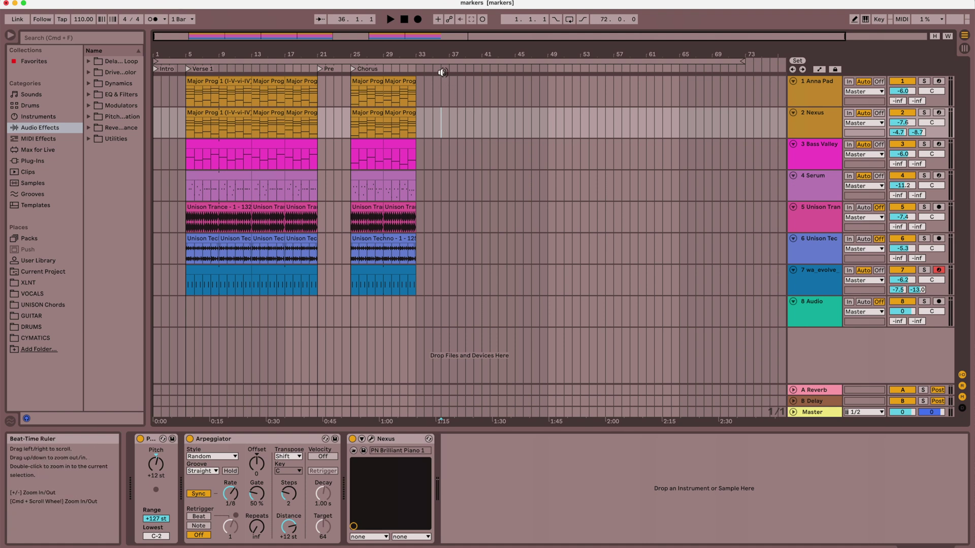
# - Add locators at bars 33 and 41 and select the verse clips across every track
pyautogui.click(441, 88)
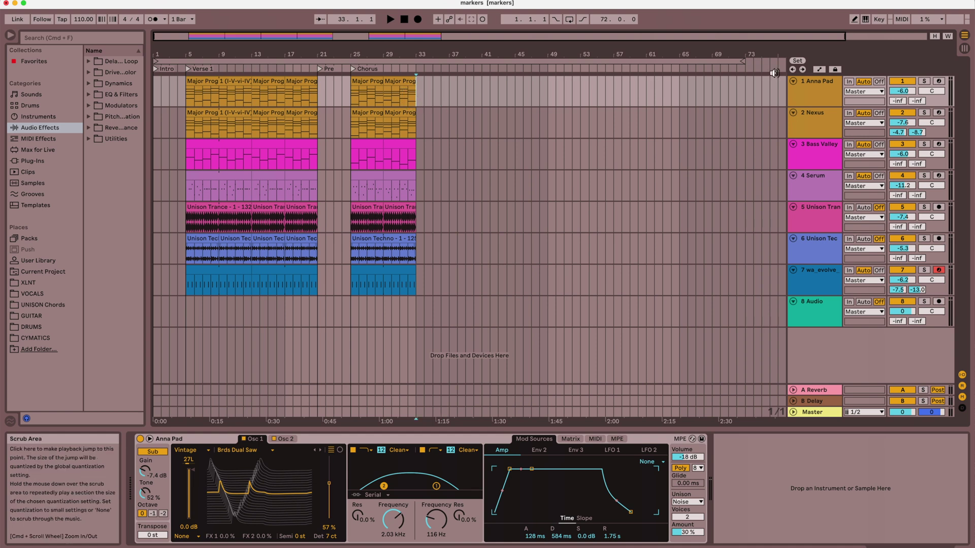
pyautogui.click(796, 61)
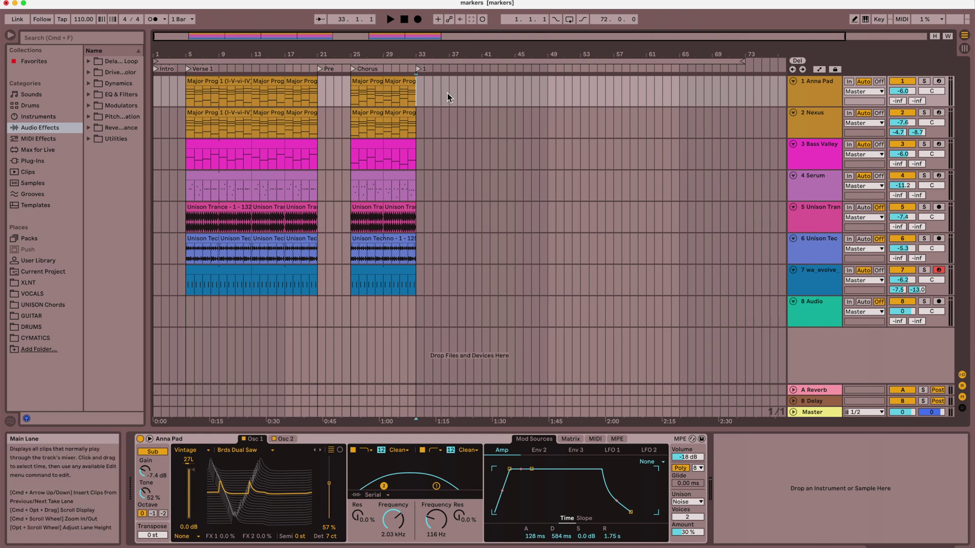
pyautogui.click(480, 84)
pyautogui.click(798, 61)
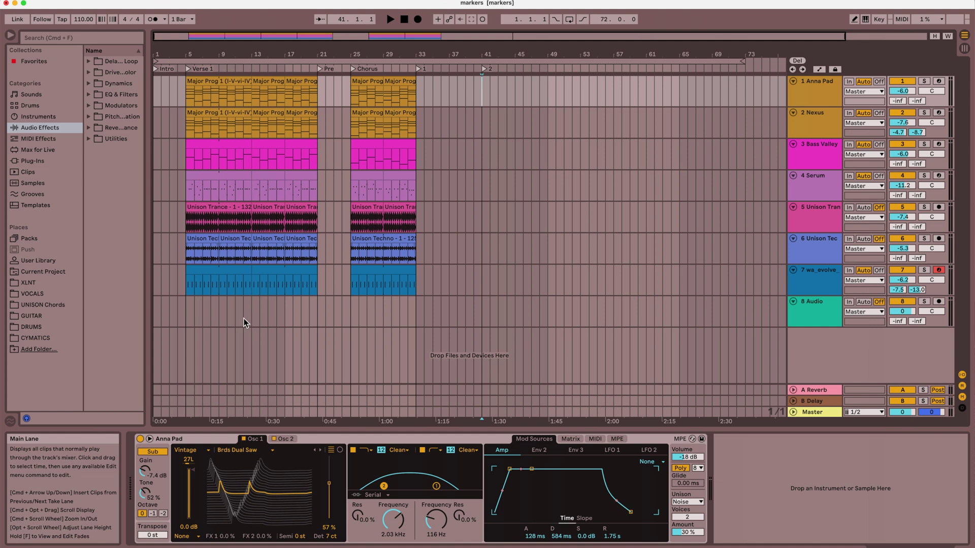
pyautogui.moveTo(249, 325); pyautogui.dragTo(436, 87)
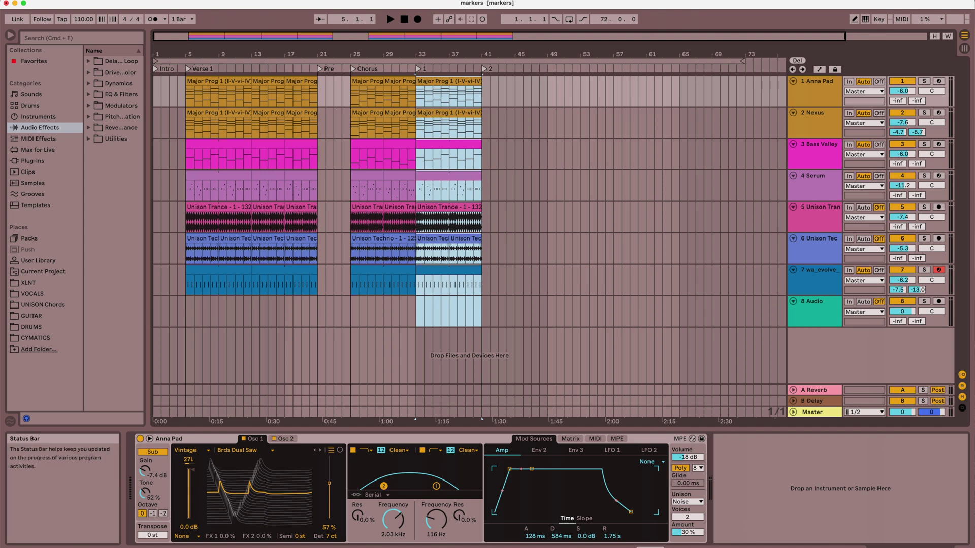
pyautogui.press('super+Tab')
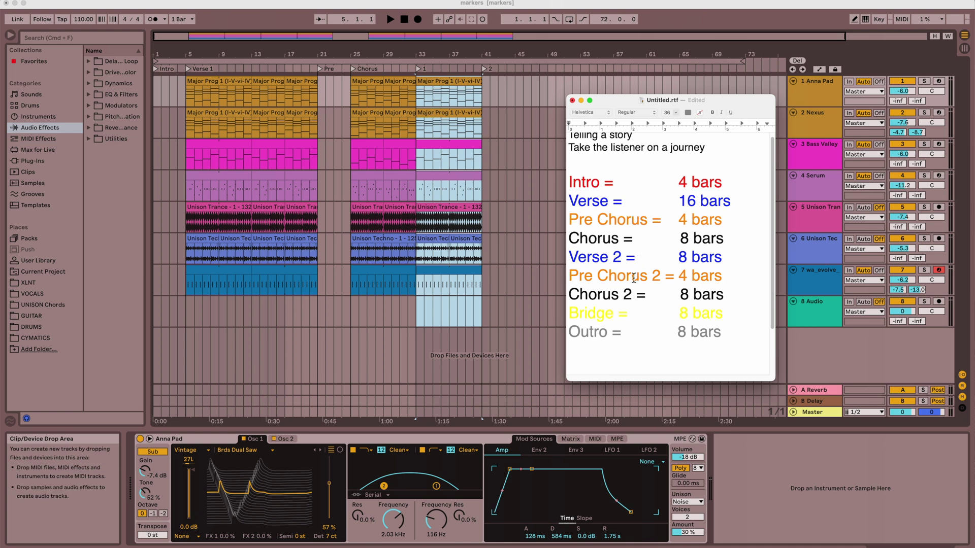
# - Add a locator at bar 45 and select bars 25–33 across all tracks
pyautogui.click(523, 146)
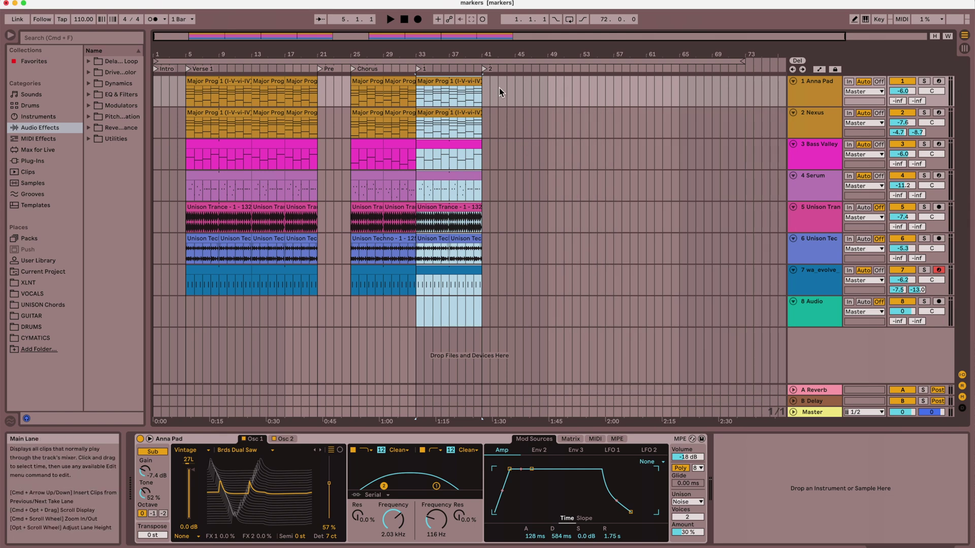
pyautogui.click(514, 88)
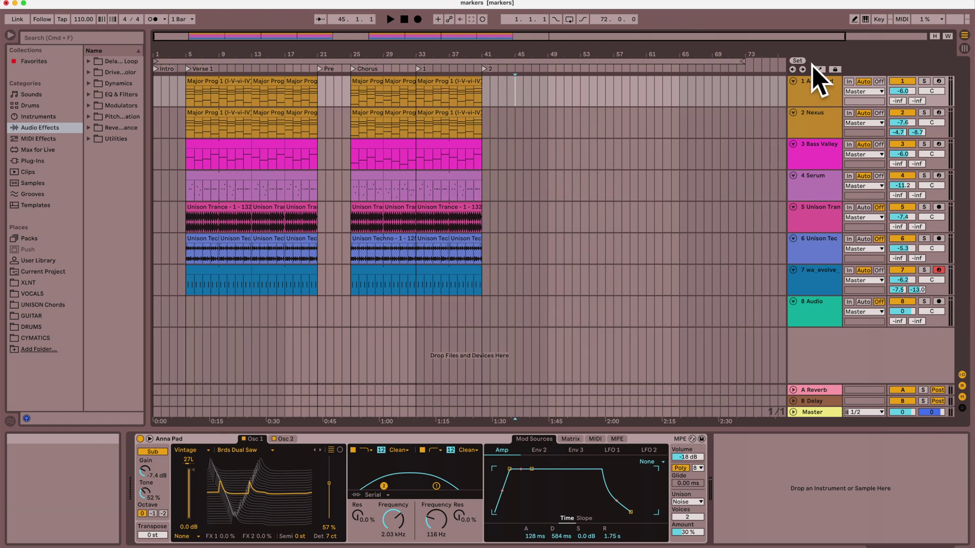
pyautogui.click(797, 62)
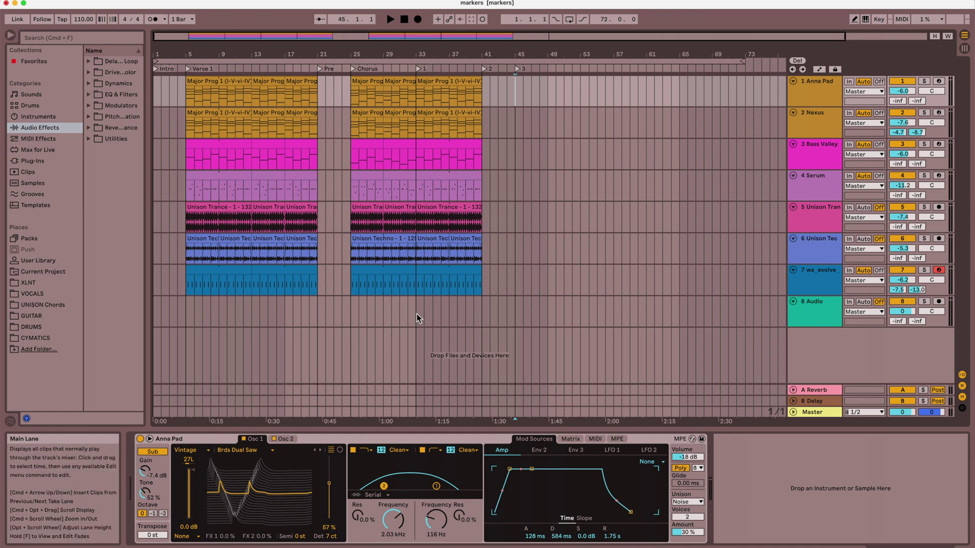
pyautogui.moveTo(416, 314); pyautogui.dragTo(529, 89)
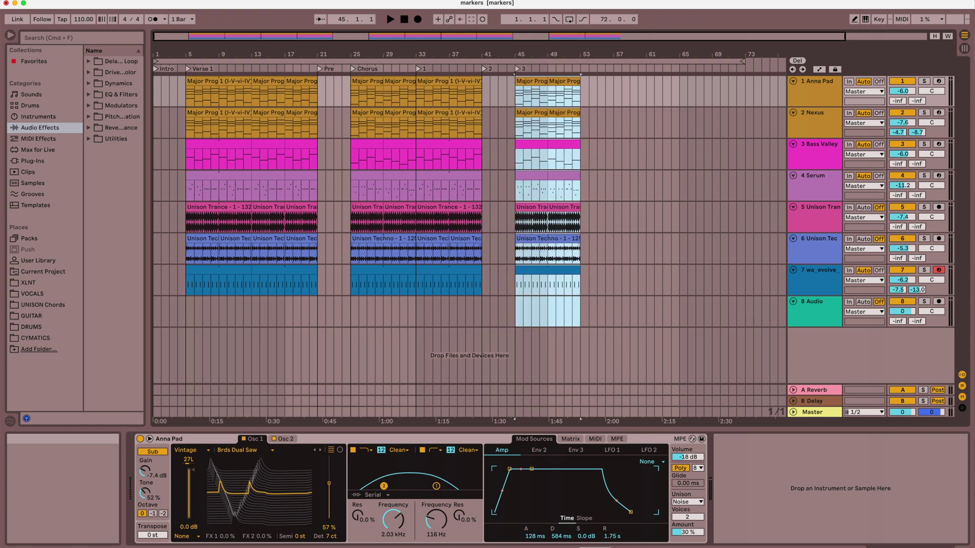
pyautogui.press('super+Tab')
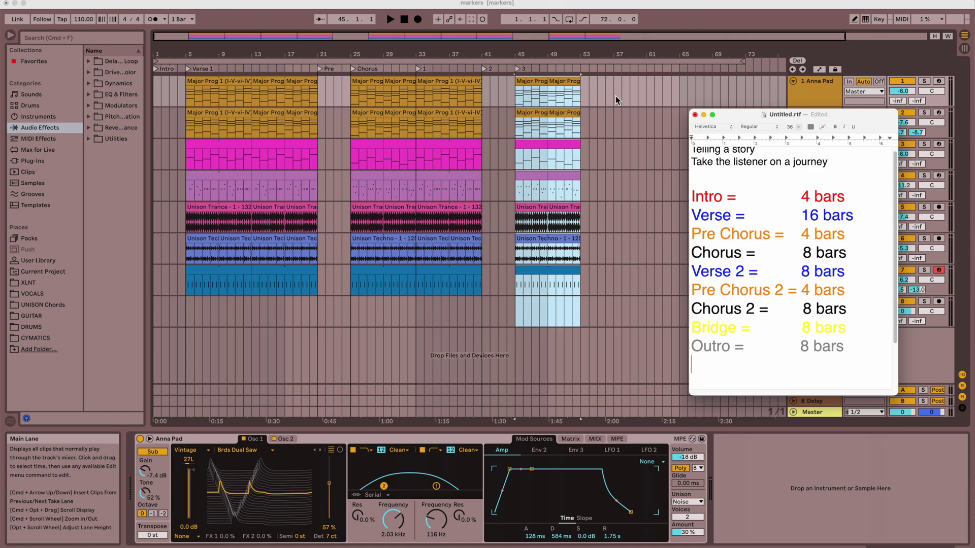
# - Add a locator at bar 53 where the bridge begins
pyautogui.click(615, 96)
pyautogui.click(581, 92)
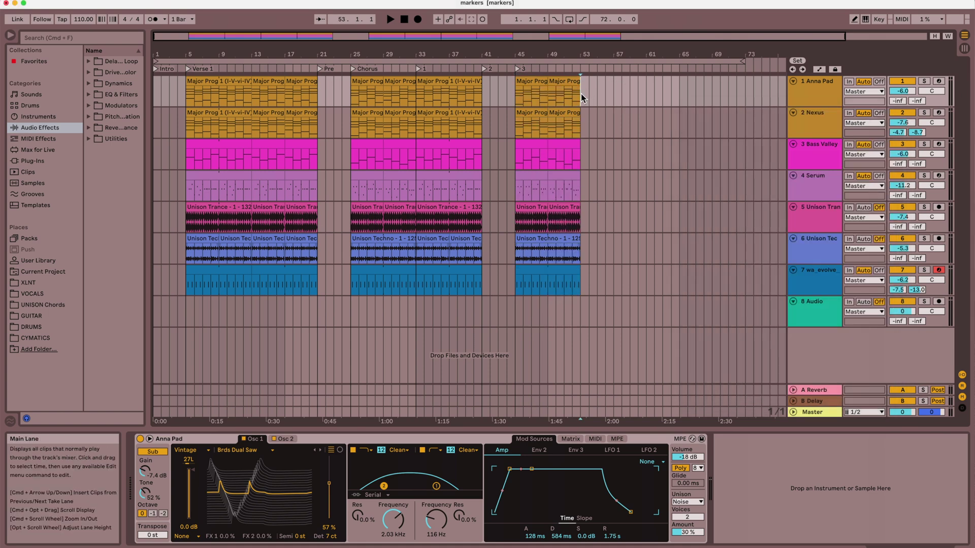
pyautogui.click(792, 61)
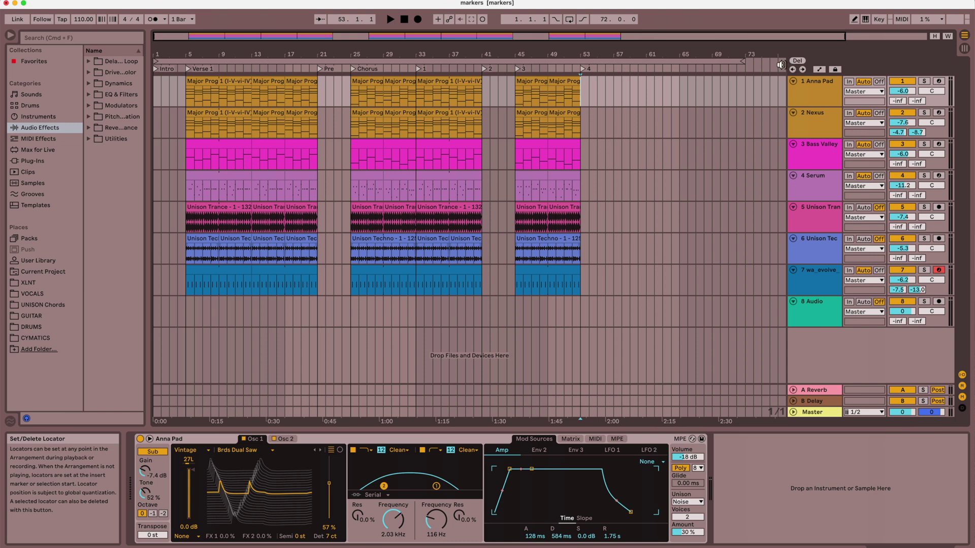
pyautogui.click(647, 96)
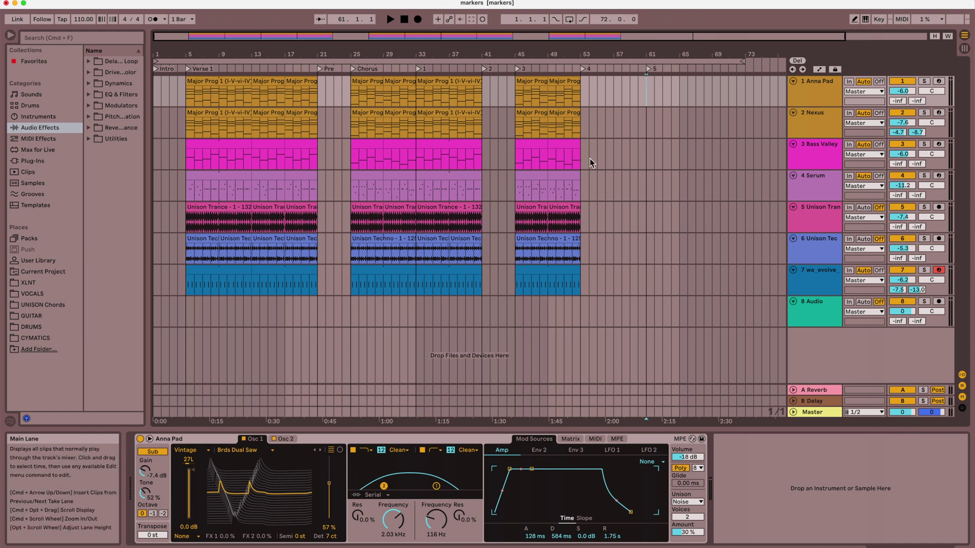
# - Create a Bass Valley clip at bar 53 and copy it, the clap and Unison Techno clips into bars 53–61
pyautogui.doubleClick(596, 146)
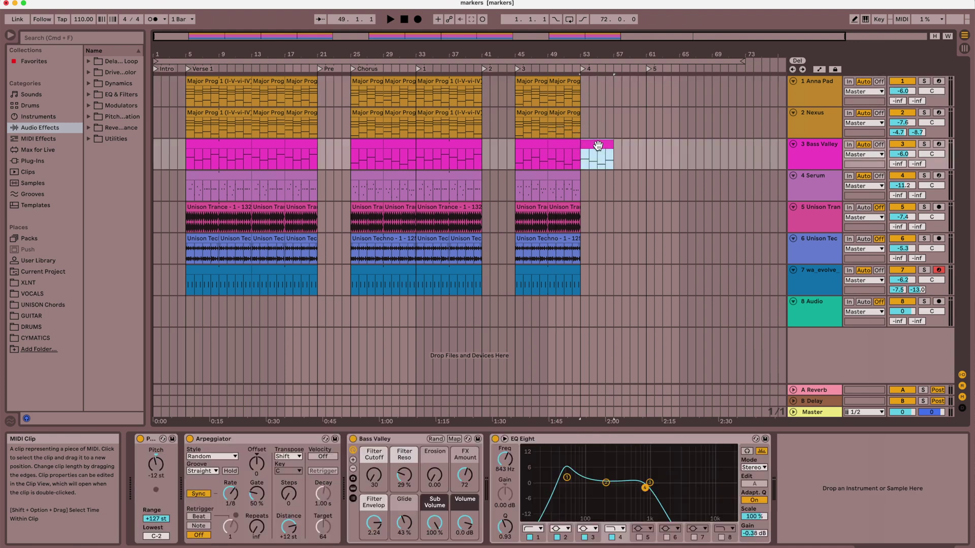
pyautogui.moveTo(597, 146); pyautogui.dragTo(631, 149)
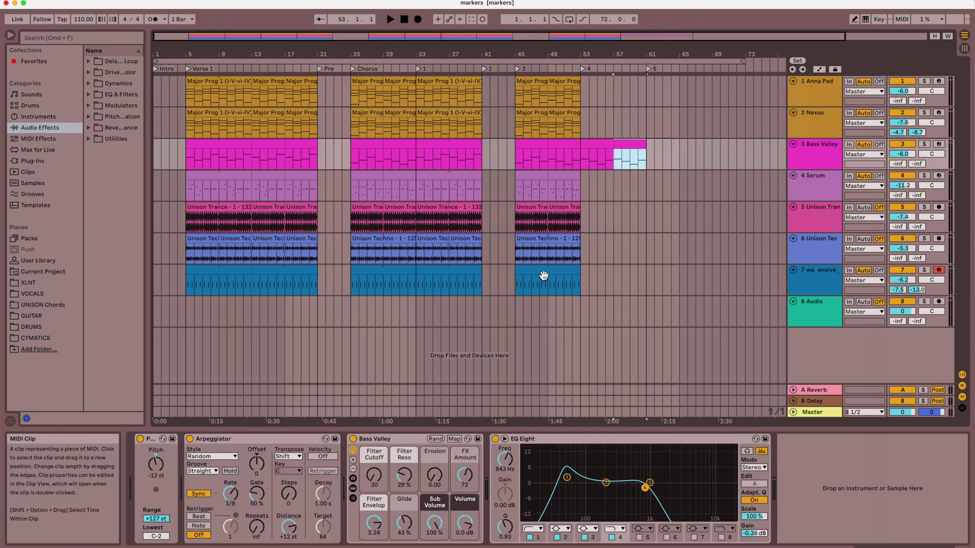
pyautogui.moveTo(543, 275); pyautogui.dragTo(610, 273)
pyautogui.moveTo(539, 251); pyautogui.dragTo(604, 241)
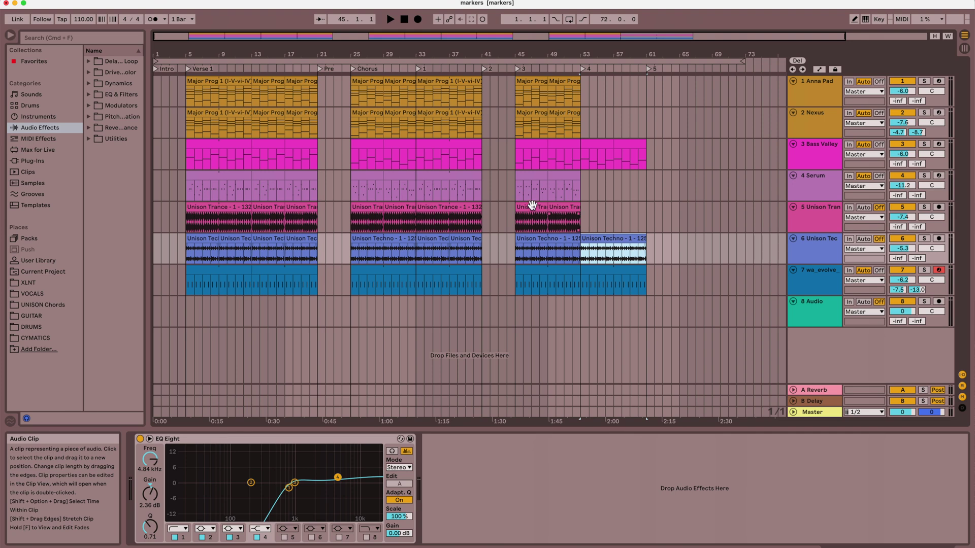
# - Stretch Unison Trance and Unison Techno back over the pre-chorus and start the Serum clip at bar 1
pyautogui.moveTo(517, 178); pyautogui.dragTo(485, 179)
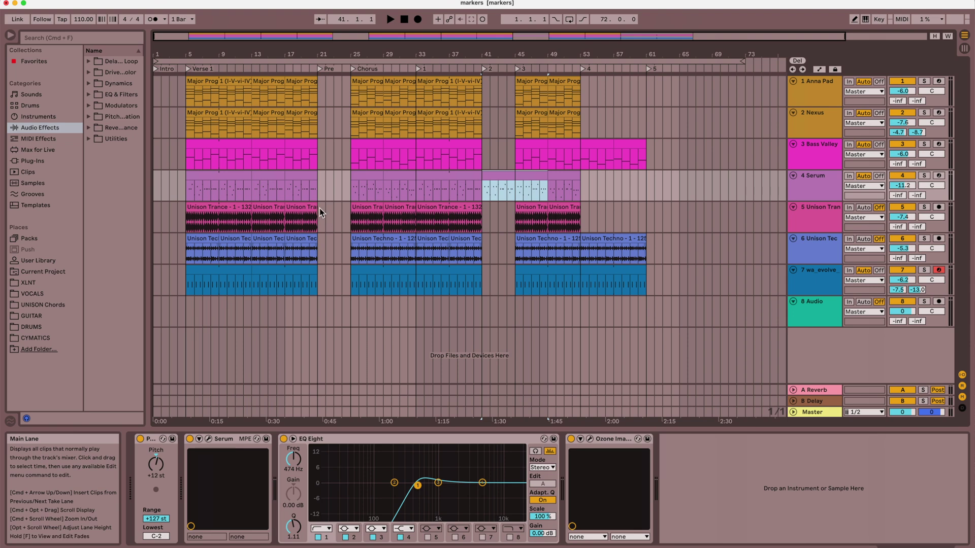
pyautogui.moveTo(318, 208); pyautogui.dragTo(350, 210)
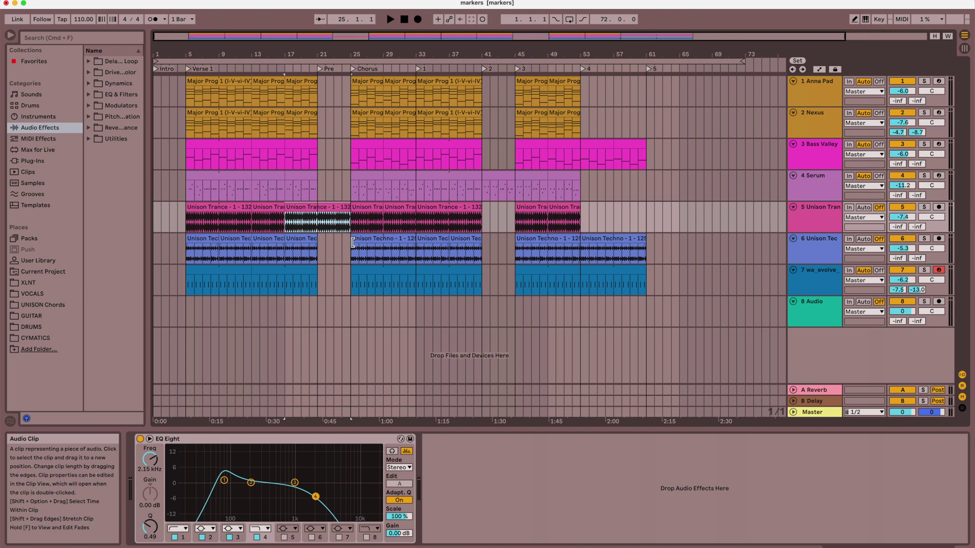
pyautogui.moveTo(352, 241); pyautogui.dragTo(315, 244)
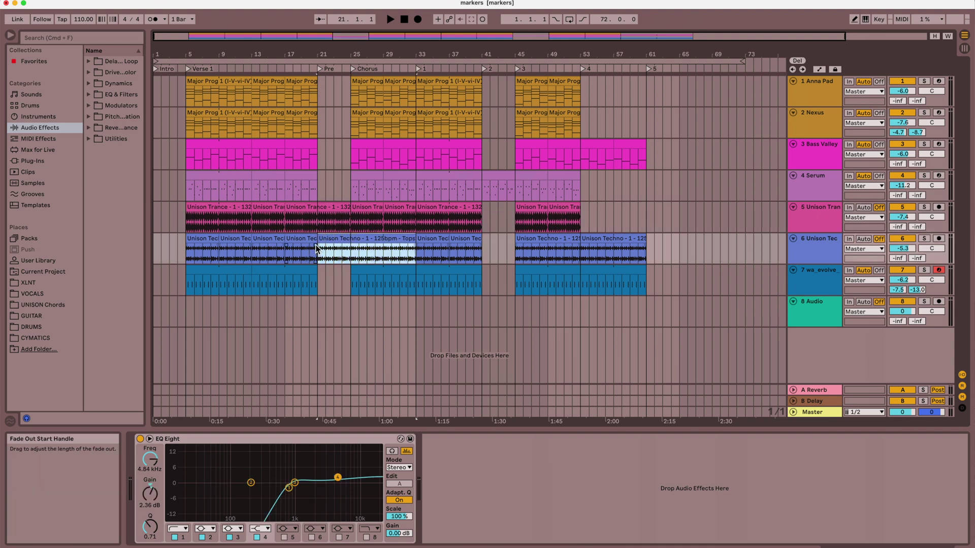
pyautogui.moveTo(184, 176); pyautogui.dragTo(152, 178)
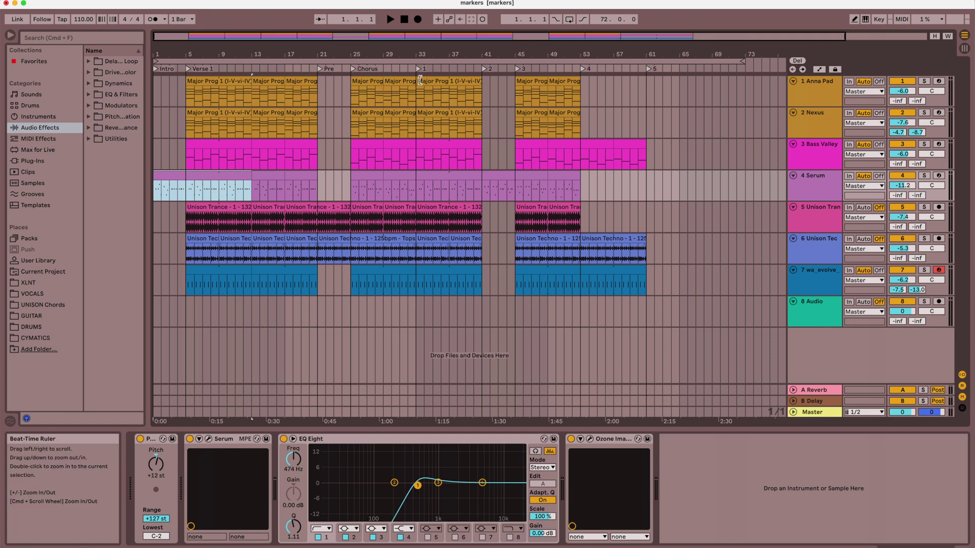
# - Replay the song from the start, then lengthen the wa_evolve clap clip past bar 61
pyautogui.click(404, 20)
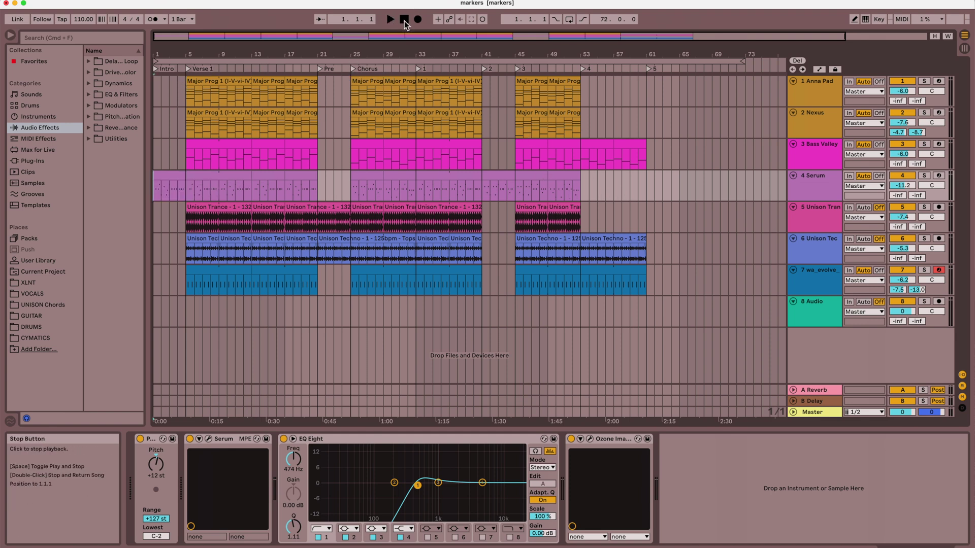
pyautogui.click(391, 19)
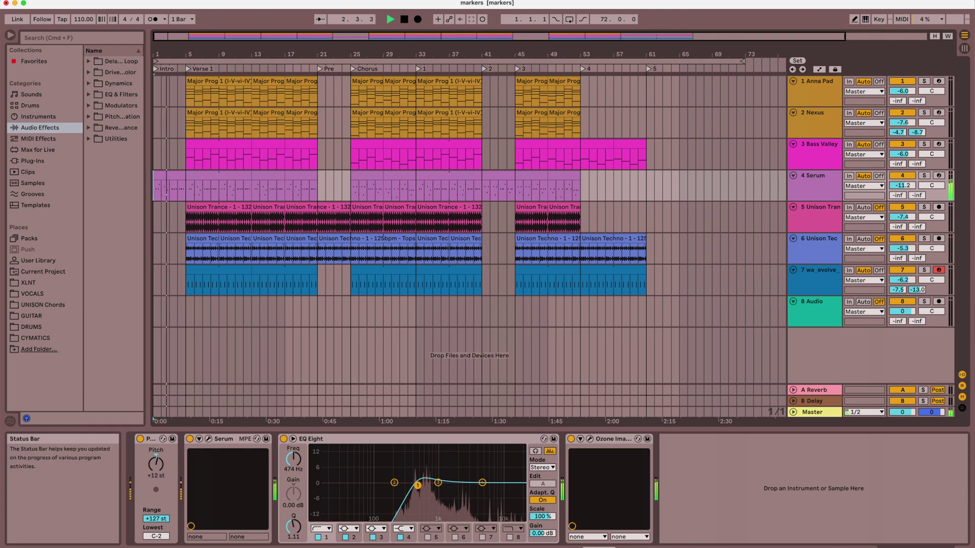
pyautogui.press('super+Tab')
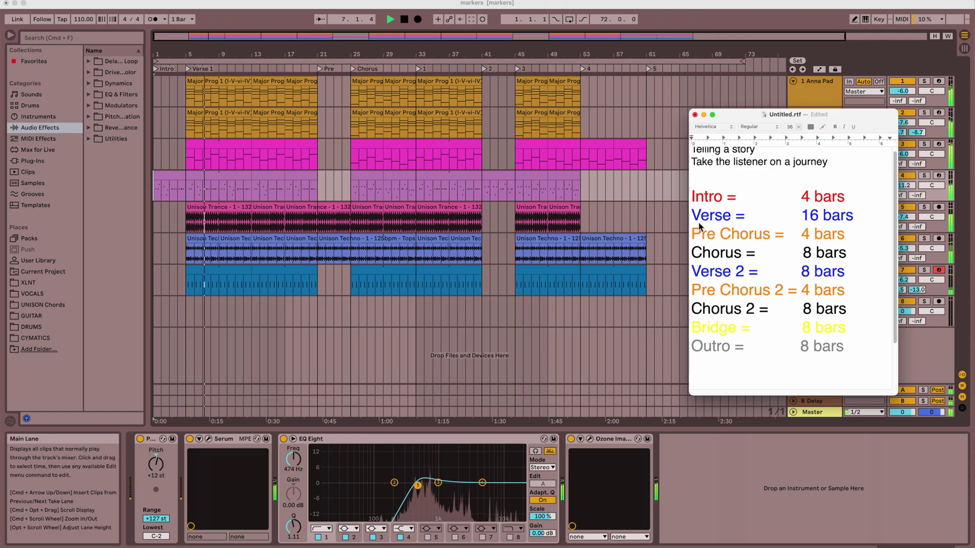
pyautogui.moveTo(731, 115); pyautogui.dragTo(843, 215)
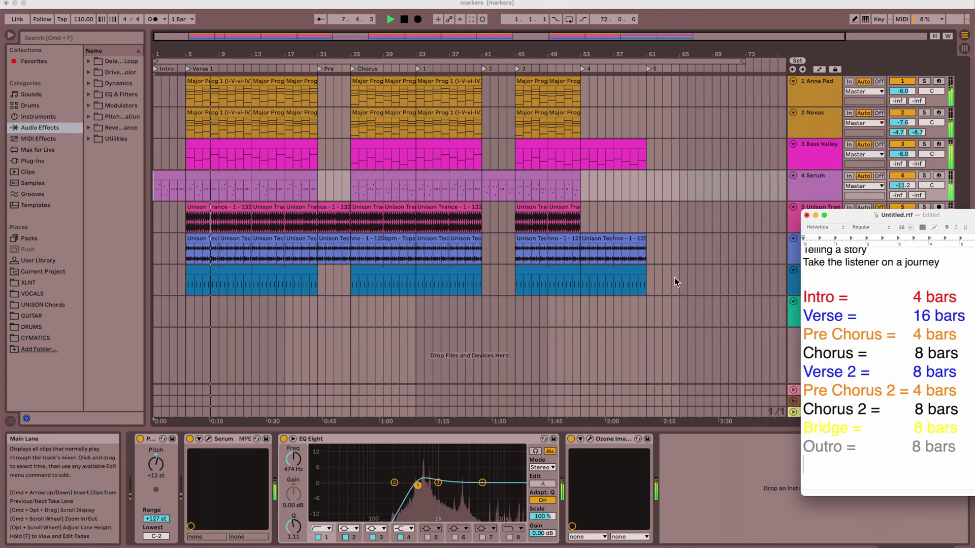
pyautogui.click(648, 270)
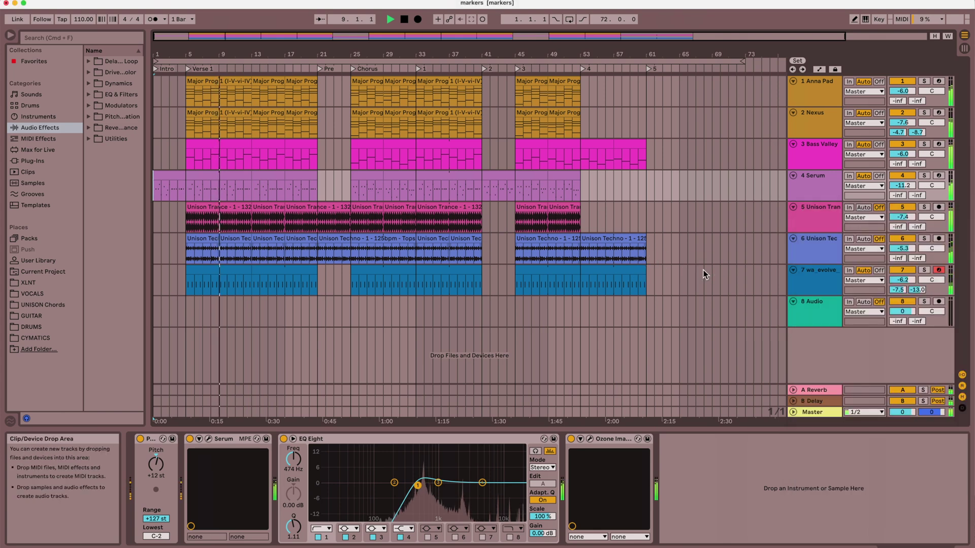
pyautogui.moveTo(647, 269); pyautogui.dragTo(703, 270)
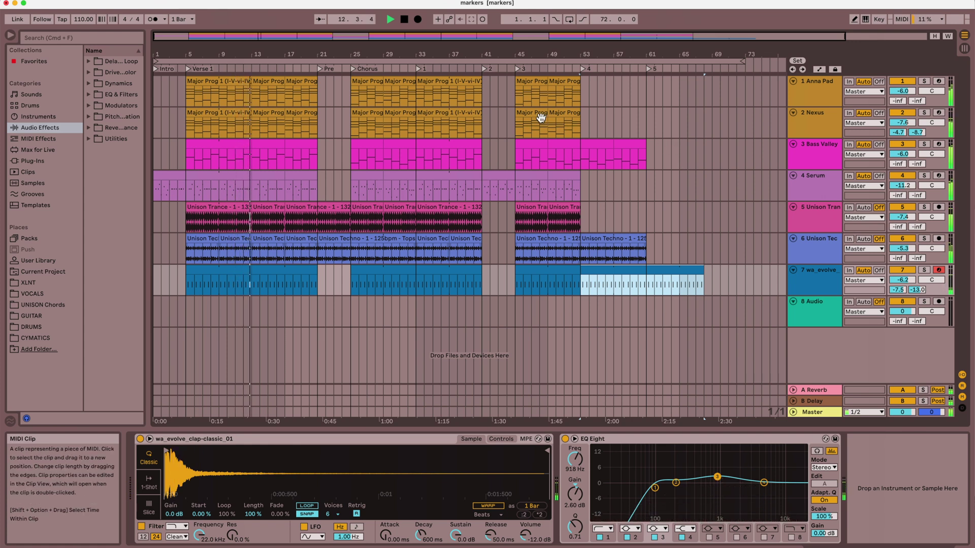
# - Copy the Nexus Major Prog 5 clip to bars 61–65 and extend the Serum clip to bar 61
pyautogui.moveTo(540, 118); pyautogui.dragTo(704, 115)
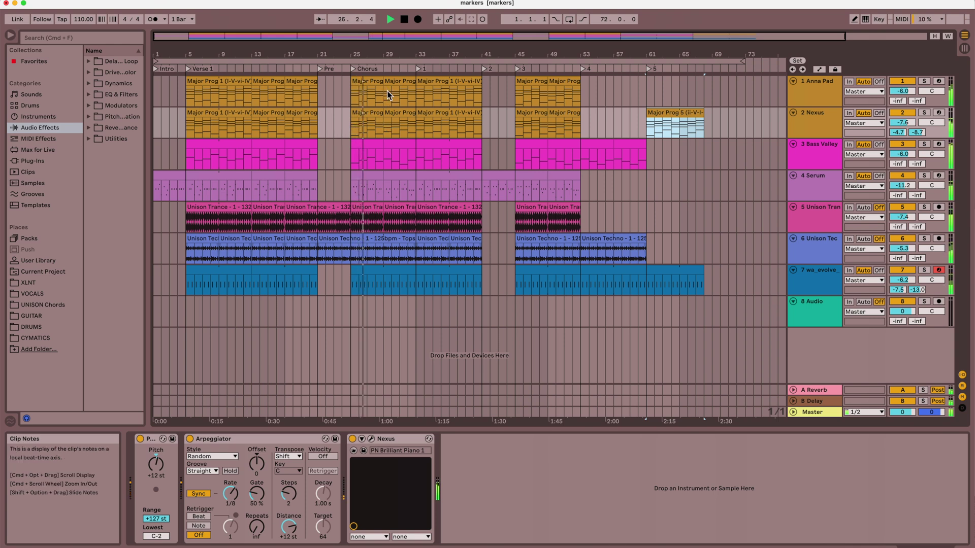
pyautogui.click(416, 102)
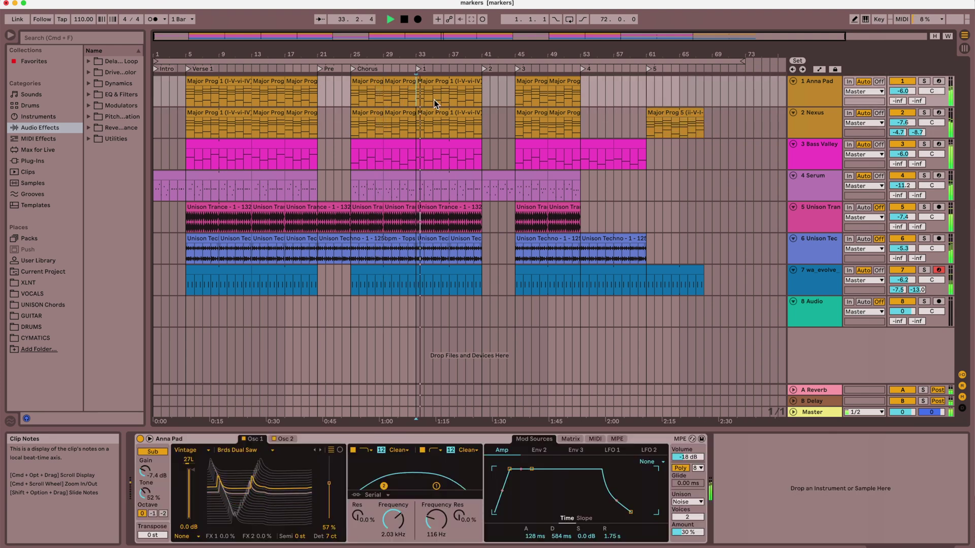
pyautogui.click(467, 102)
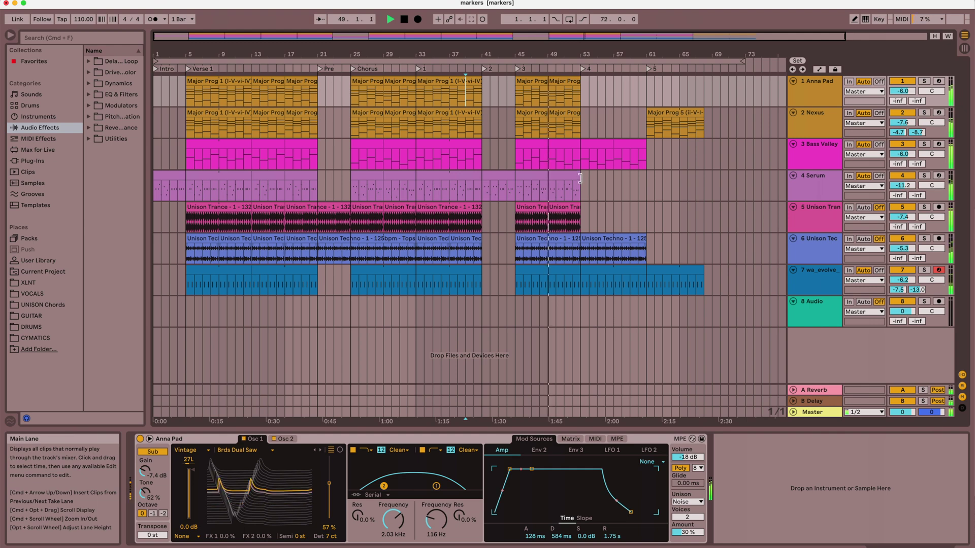
pyautogui.moveTo(580, 182); pyautogui.dragTo(645, 179)
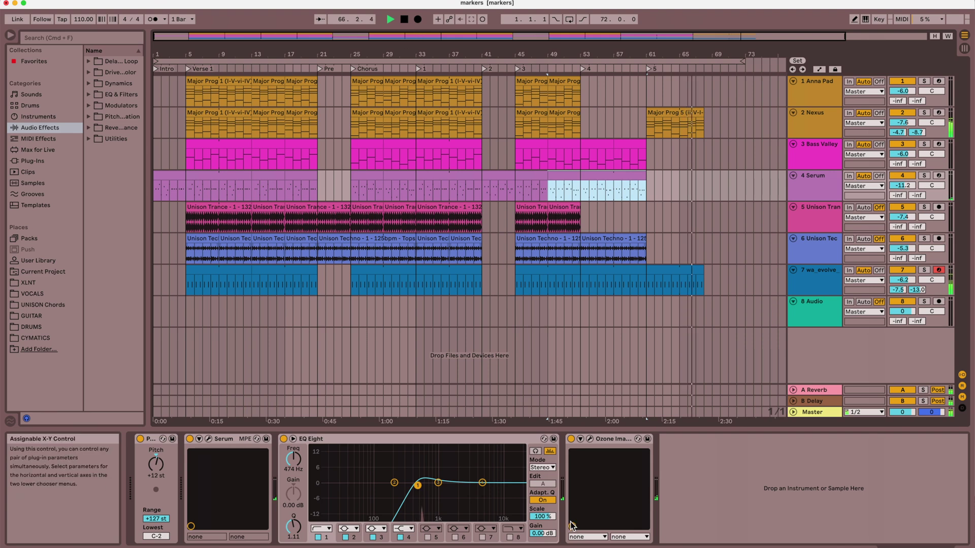
# - Stop playback, review the section bar counts in the TextEdit notes, then return to Live
pyautogui.press('space')
pyautogui.press('super+Tab')
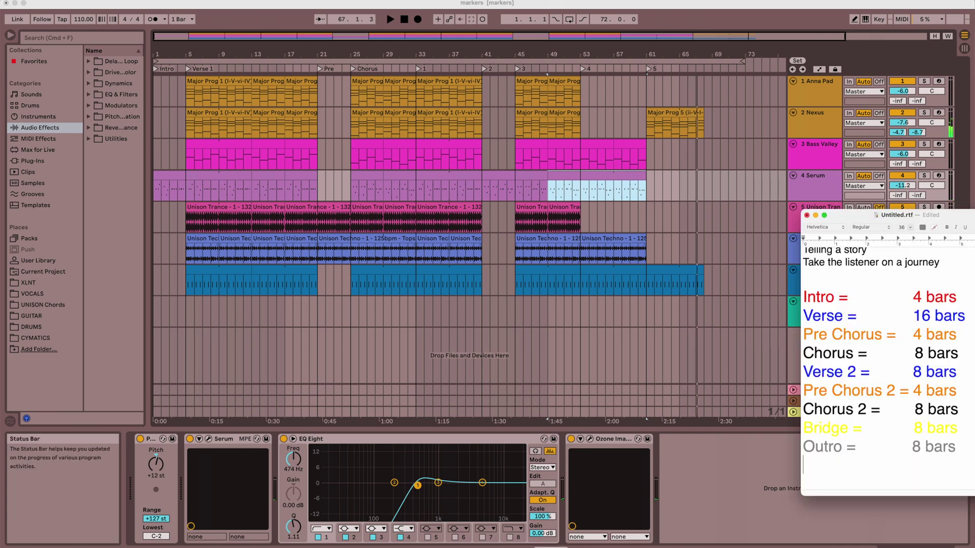
pyautogui.moveTo(853, 238); pyautogui.dragTo(635, 126)
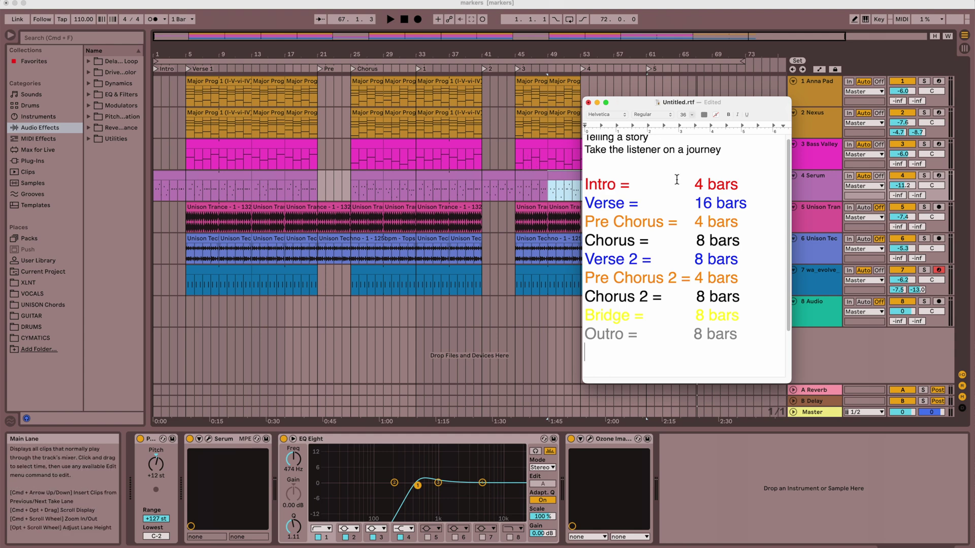
pyautogui.moveTo(623, 109); pyautogui.dragTo(676, 150)
pyautogui.click(592, 114)
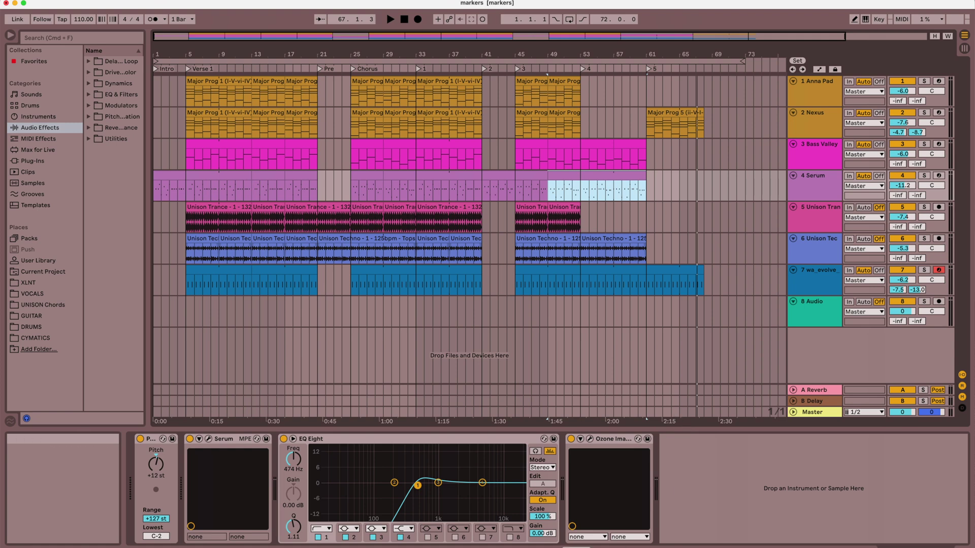
# - Switch to the Untitled.rtf notes listing section lengths from Intro 4 to Outro 8 bars
pyautogui.press('super+Tab')
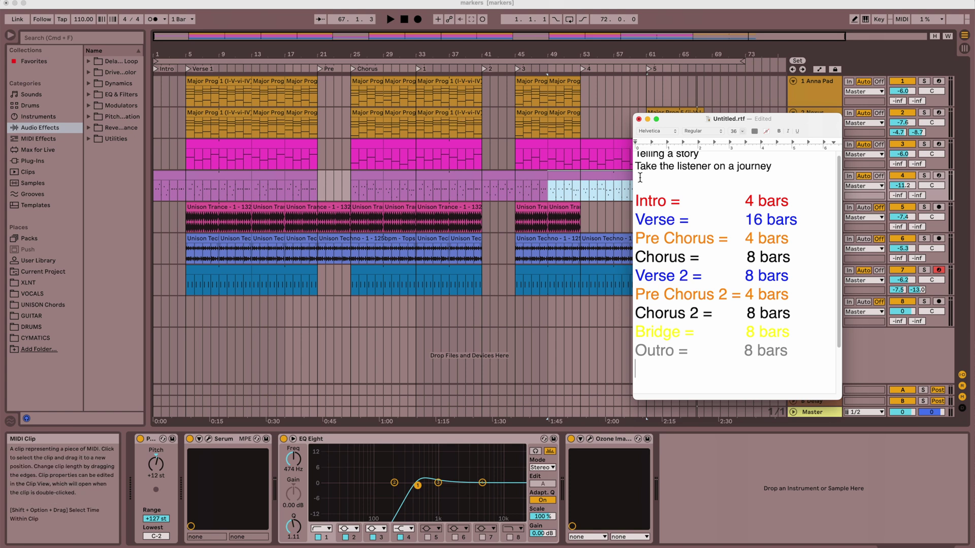
pyautogui.scroll(1, 695, 213)
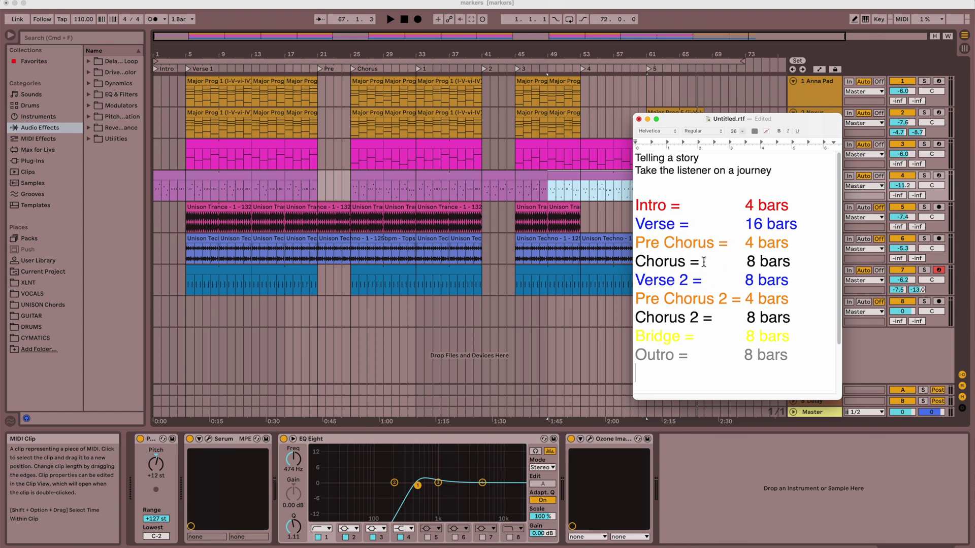
pyautogui.moveTo(690, 118); pyautogui.dragTo(623, 97)
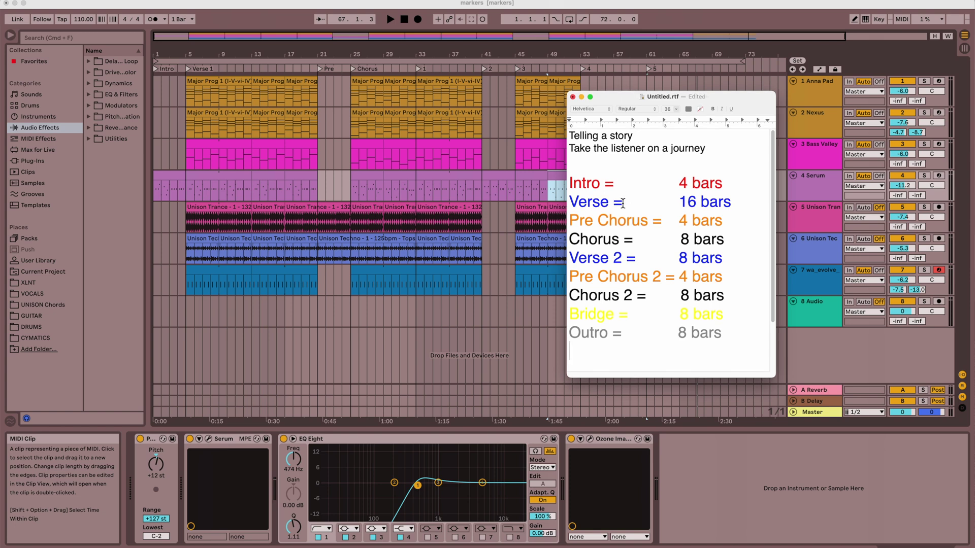